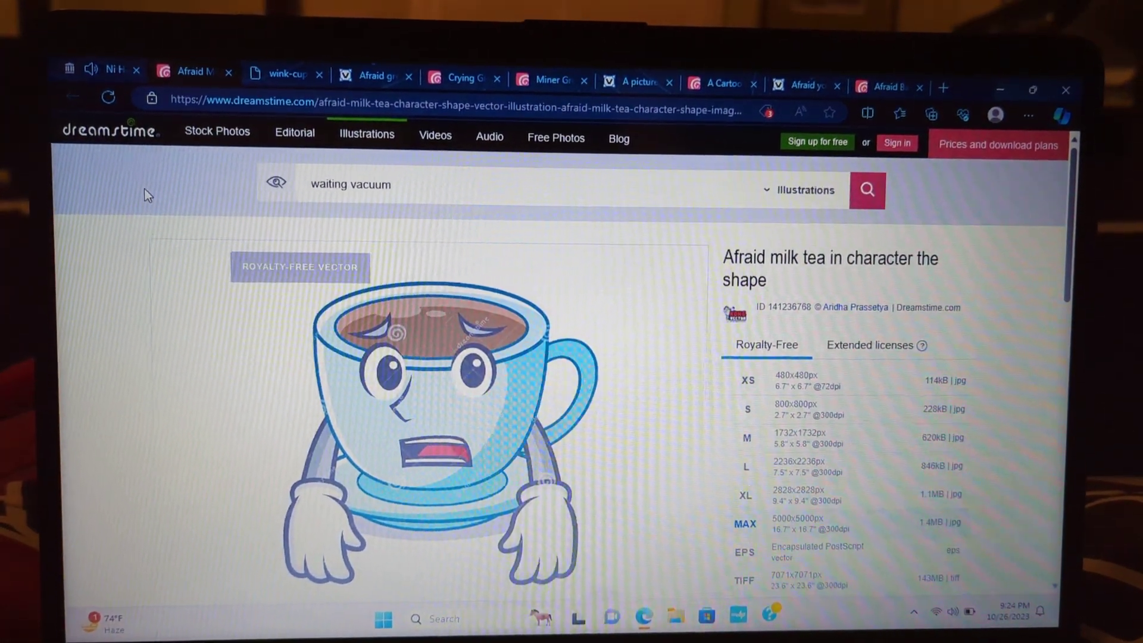
Alternate between the afraid smoothie, afraid milk tea and winking cup tabs, ending on Miner green smoothie.
click(376, 76)
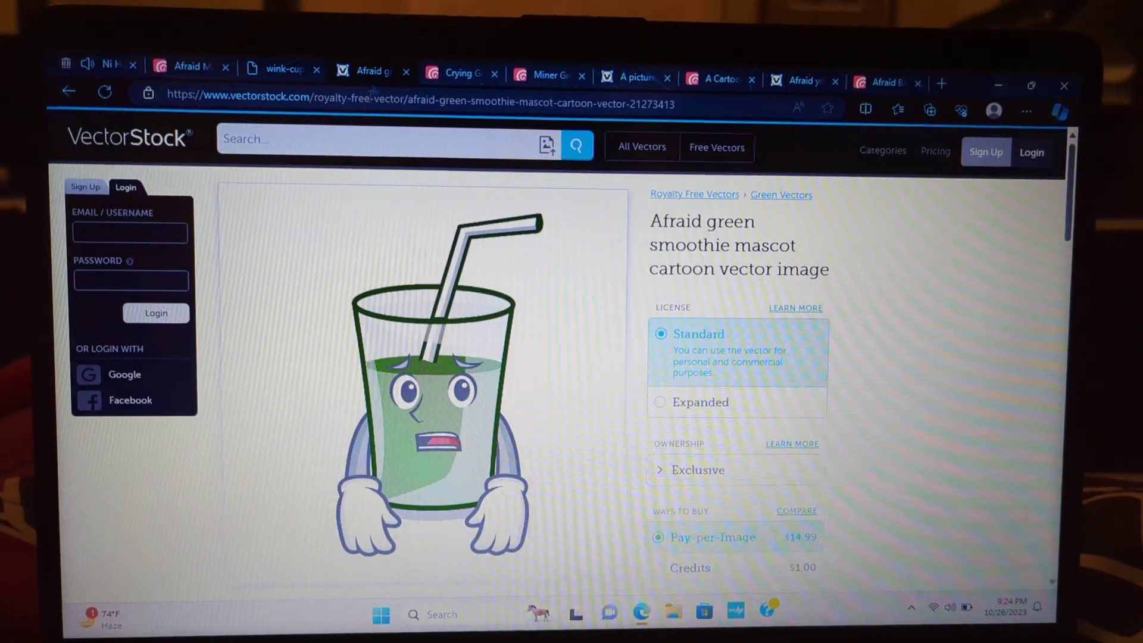
click(190, 67)
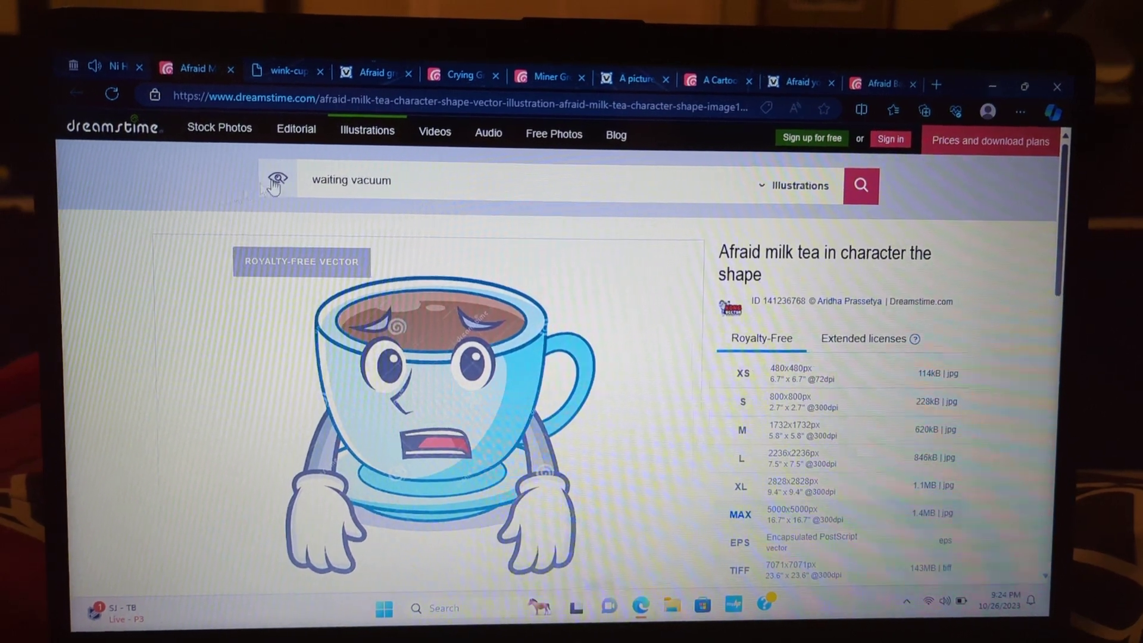
click(375, 74)
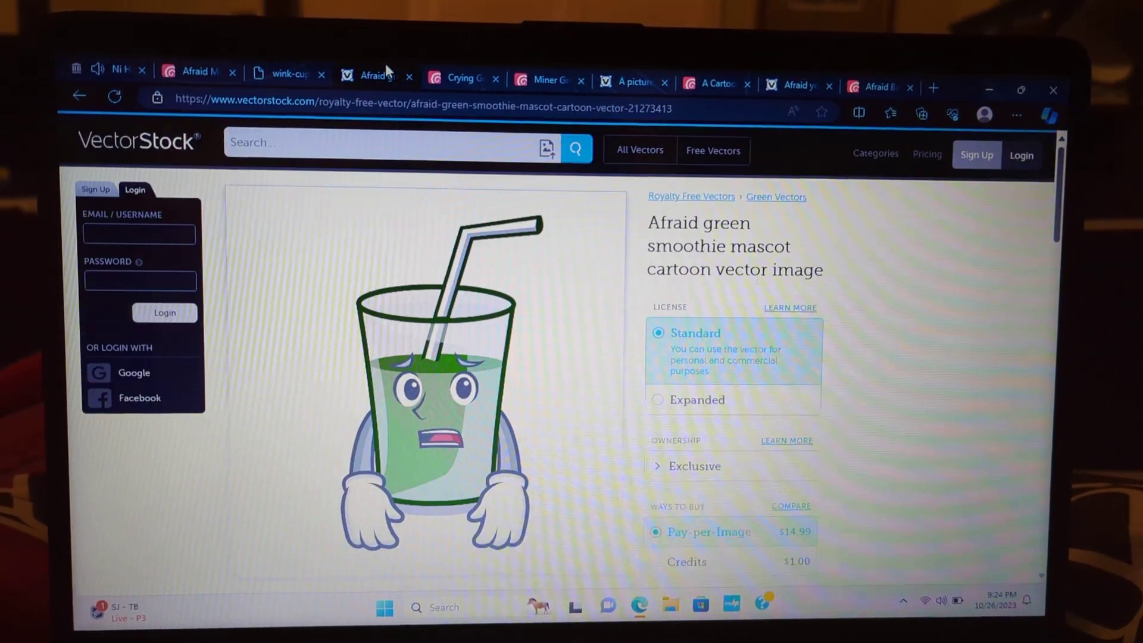
click(285, 74)
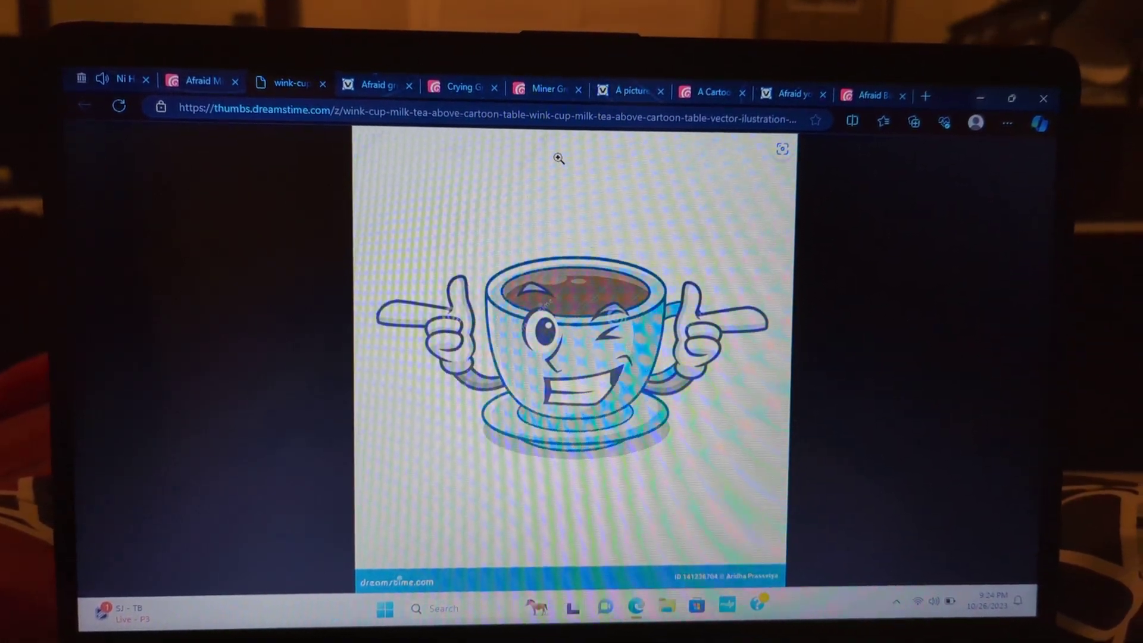
click(550, 87)
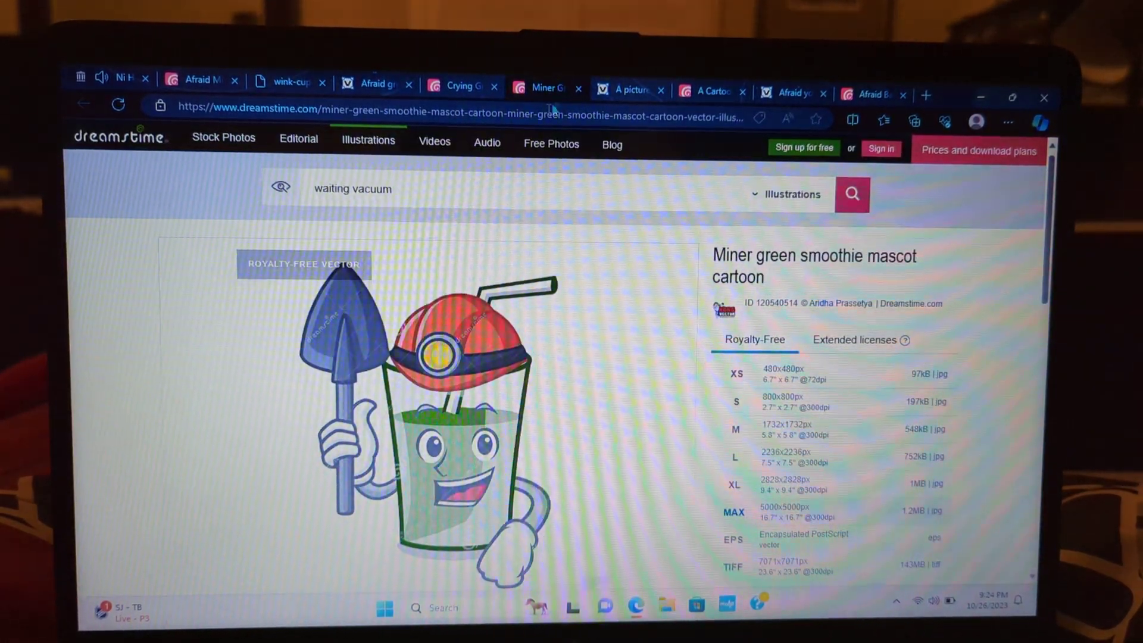
click(291, 81)
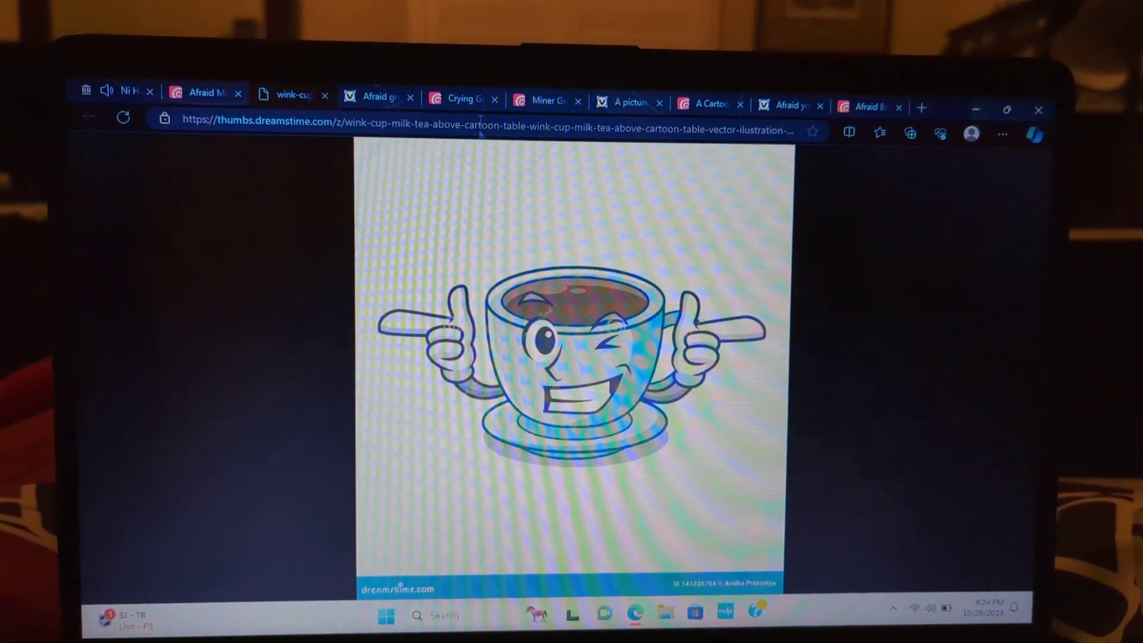
click(549, 90)
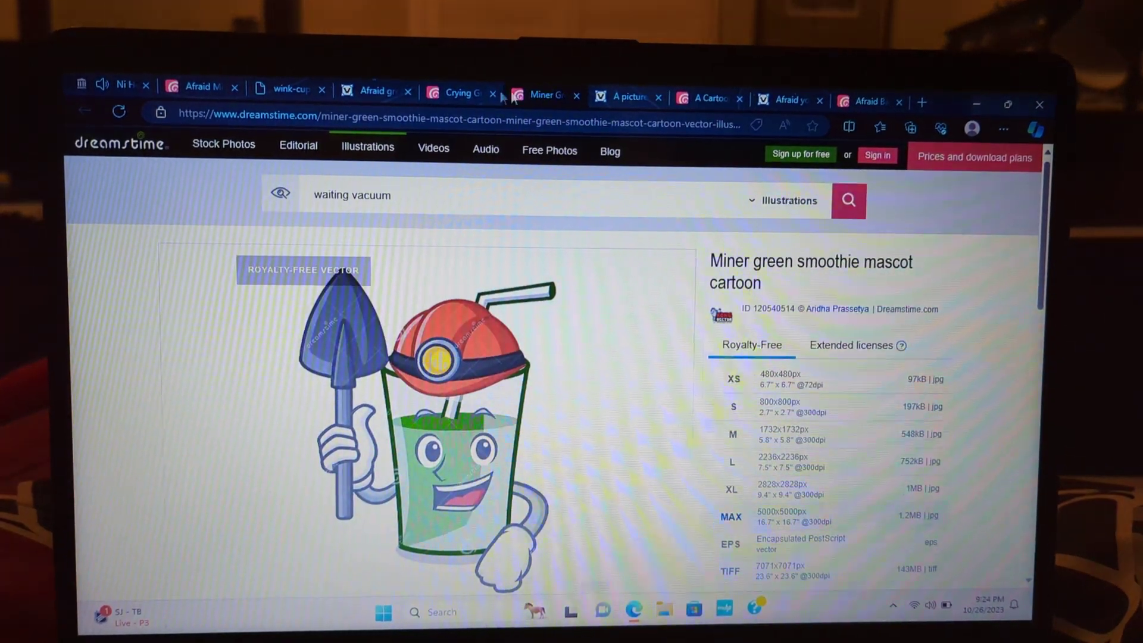
View the 'Afraid green smoothie' VectorStock tab, then the 'Crying green smoothie' Dreamstime tab.
click(376, 90)
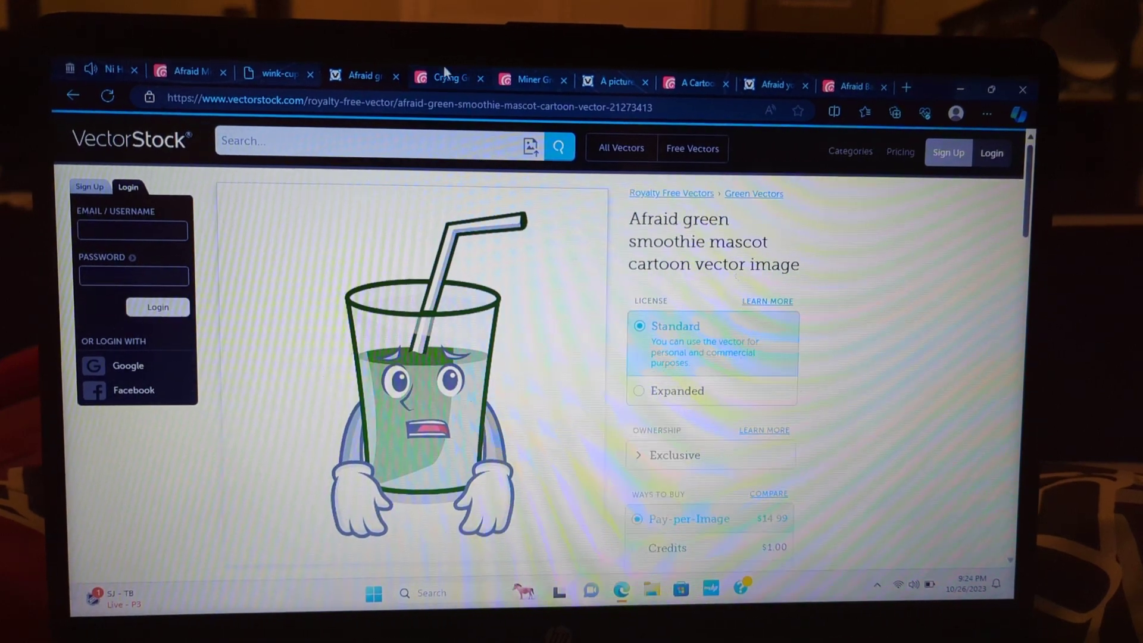
click(446, 77)
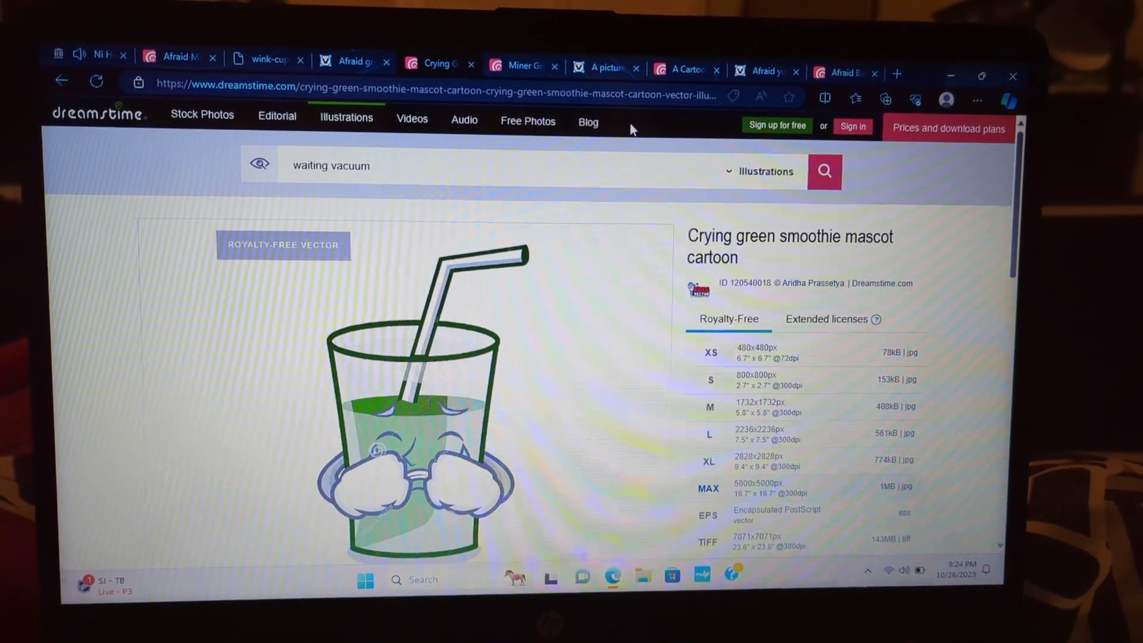
View the afraid plum jam tab, then the 'Afraid yoyo' mascot, then plum jam again.
click(605, 64)
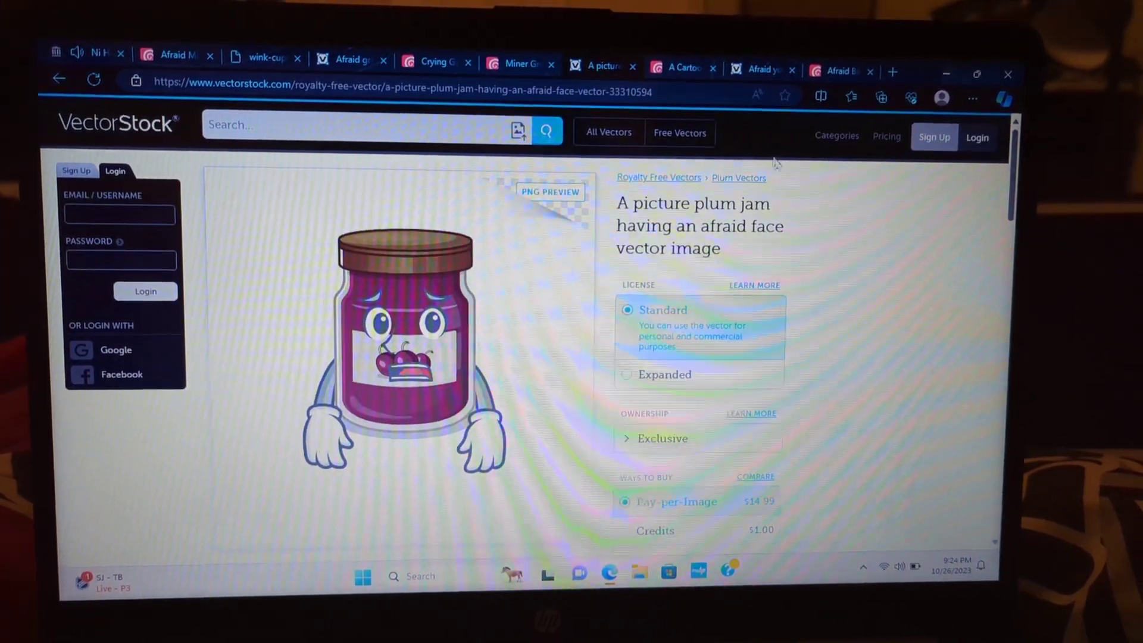
click(761, 65)
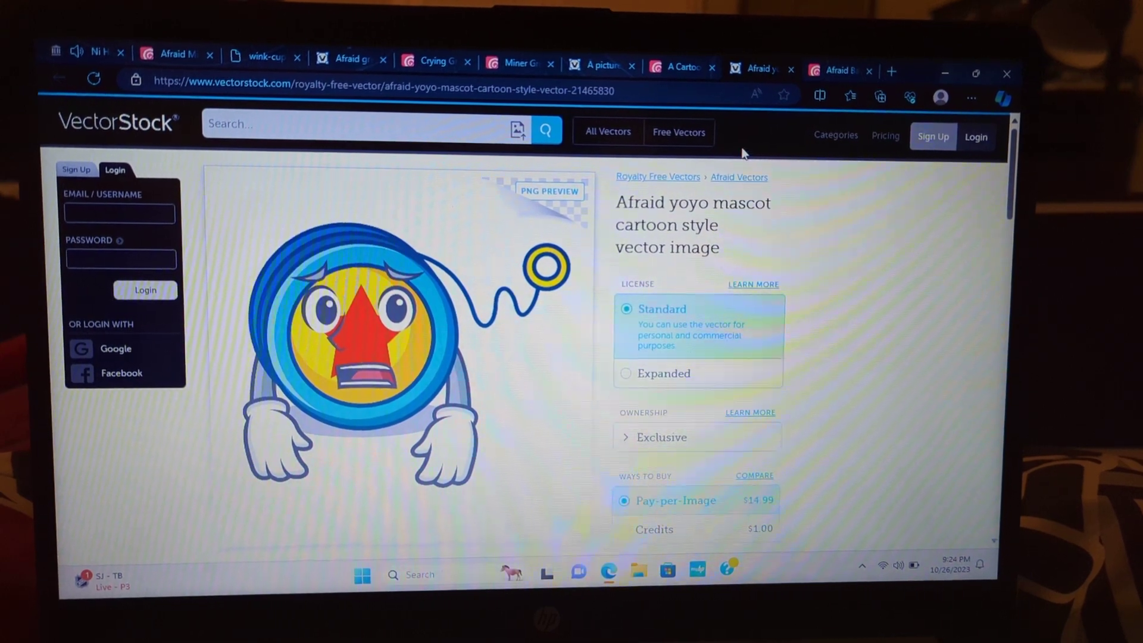
click(605, 55)
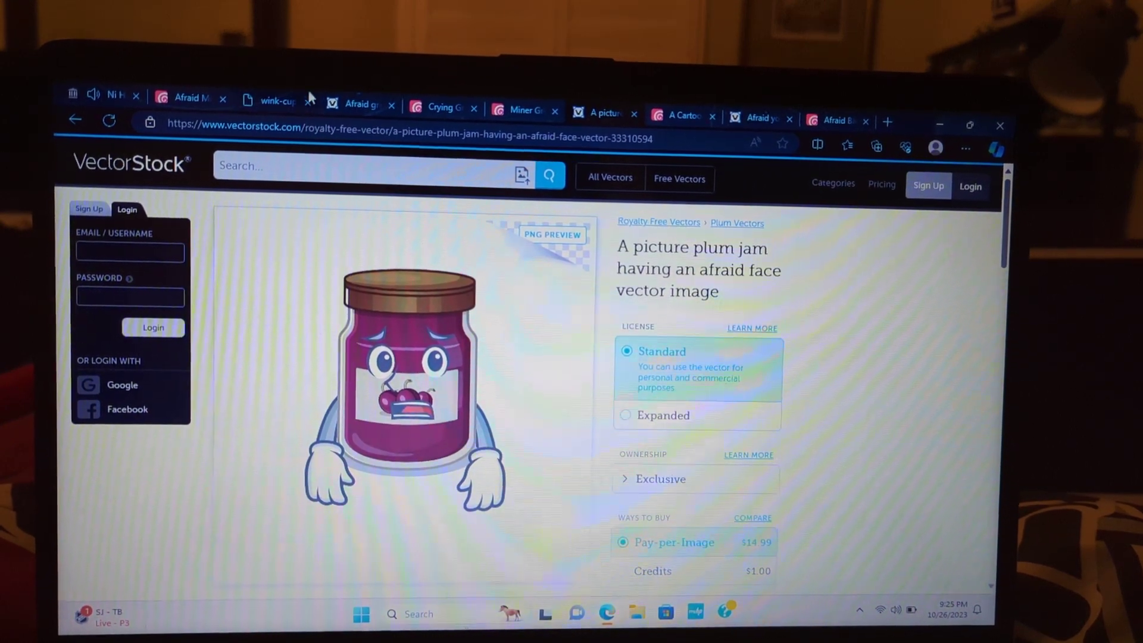
View the afraid smoothie, crying smoothie and afraid plum jam tabs, ending on 'Geek plum jam'.
click(344, 99)
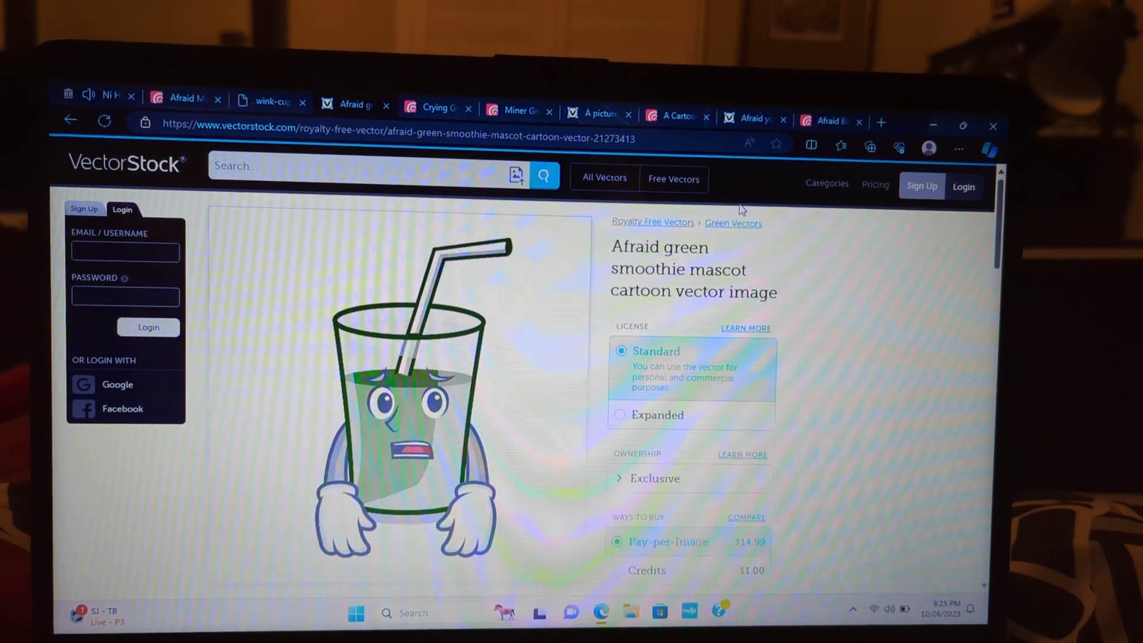
click(450, 101)
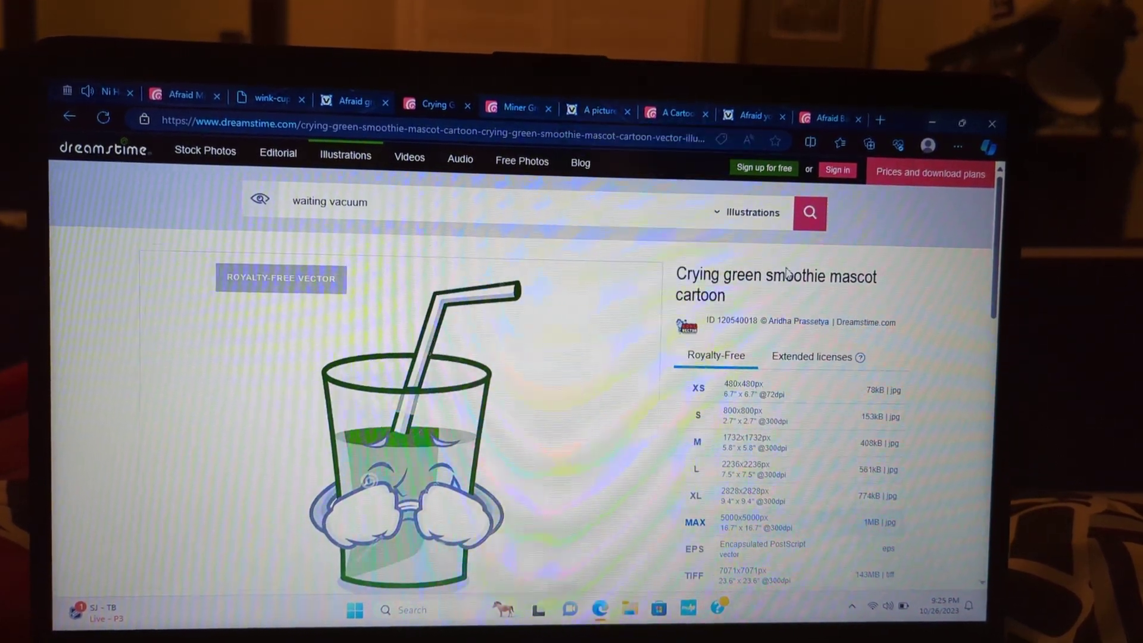
click(603, 110)
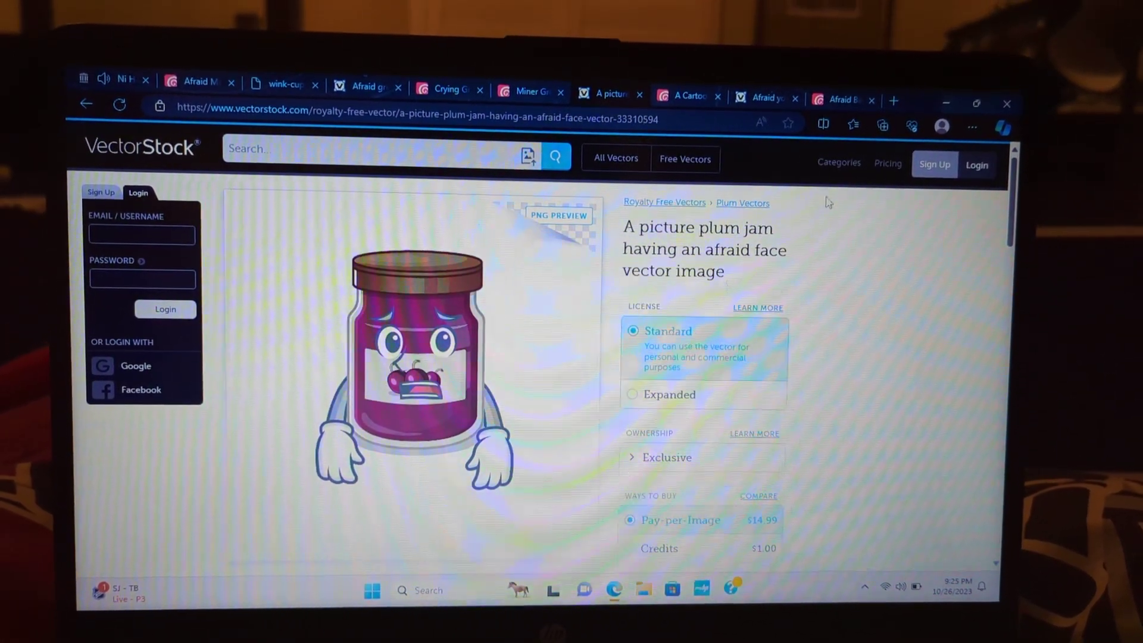
click(689, 97)
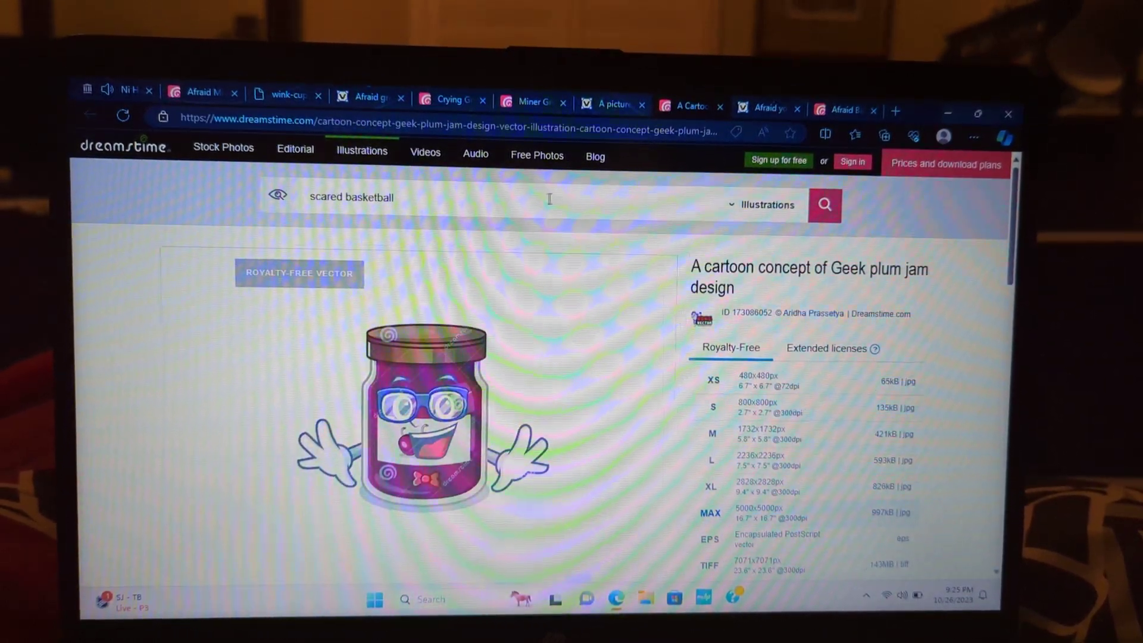
Switch among the crying smoothie, afraid plum jam and afraid green smoothie tabs.
click(451, 100)
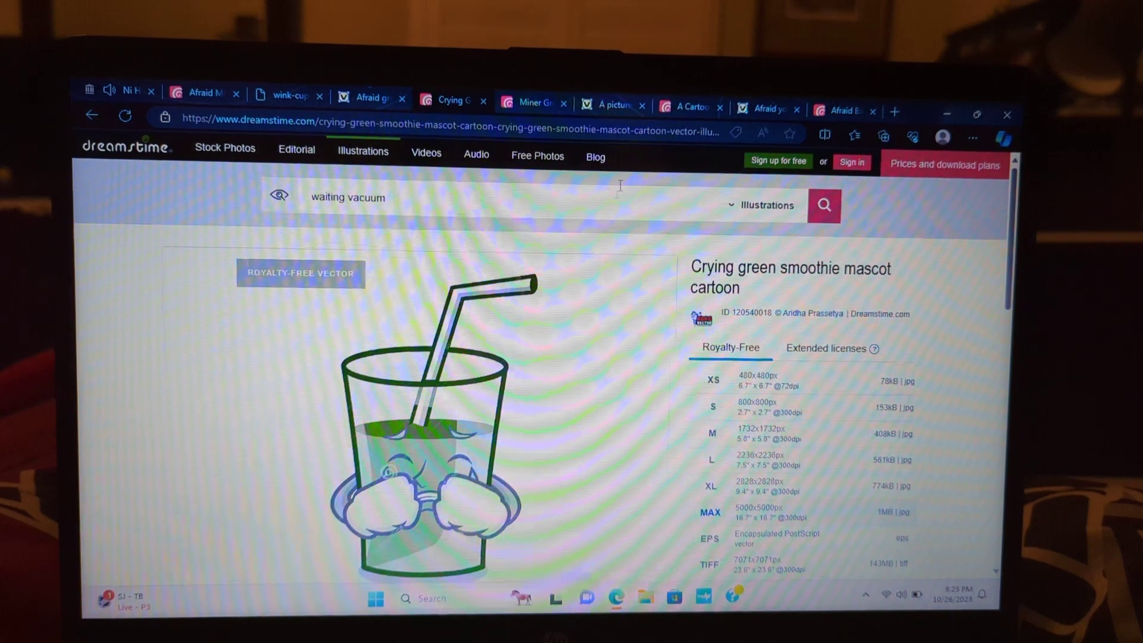
click(614, 105)
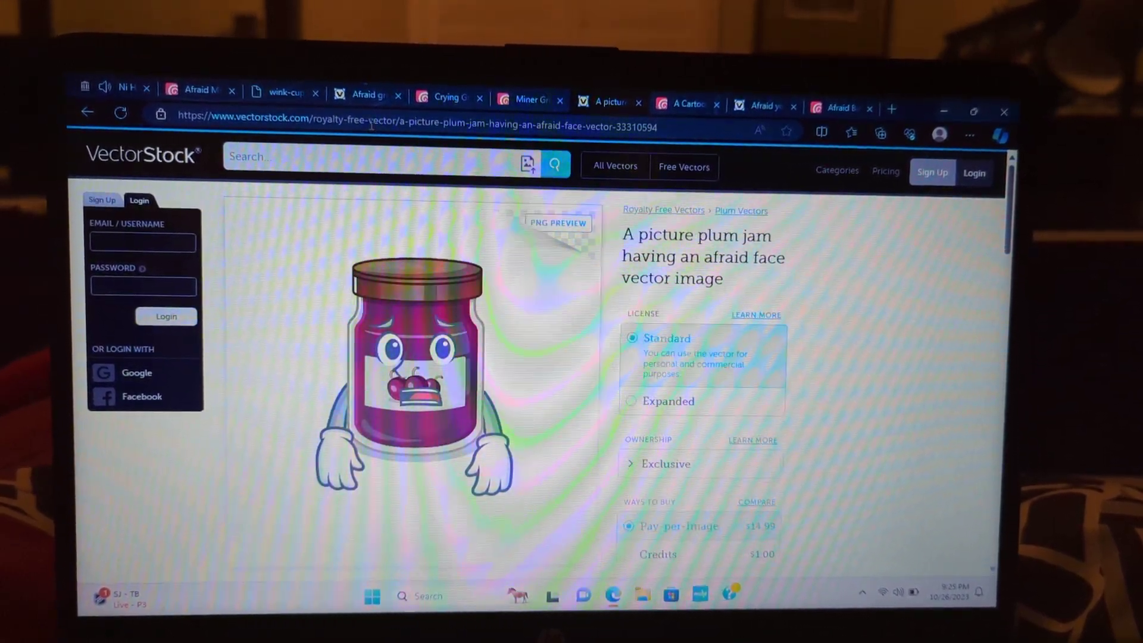
click(369, 90)
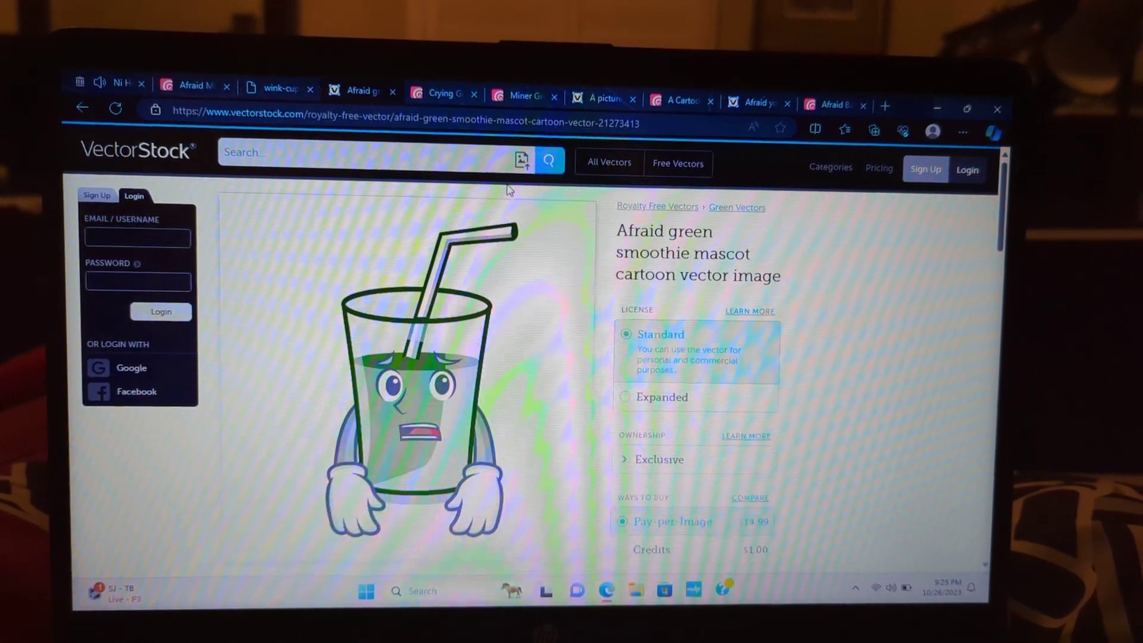
click(453, 89)
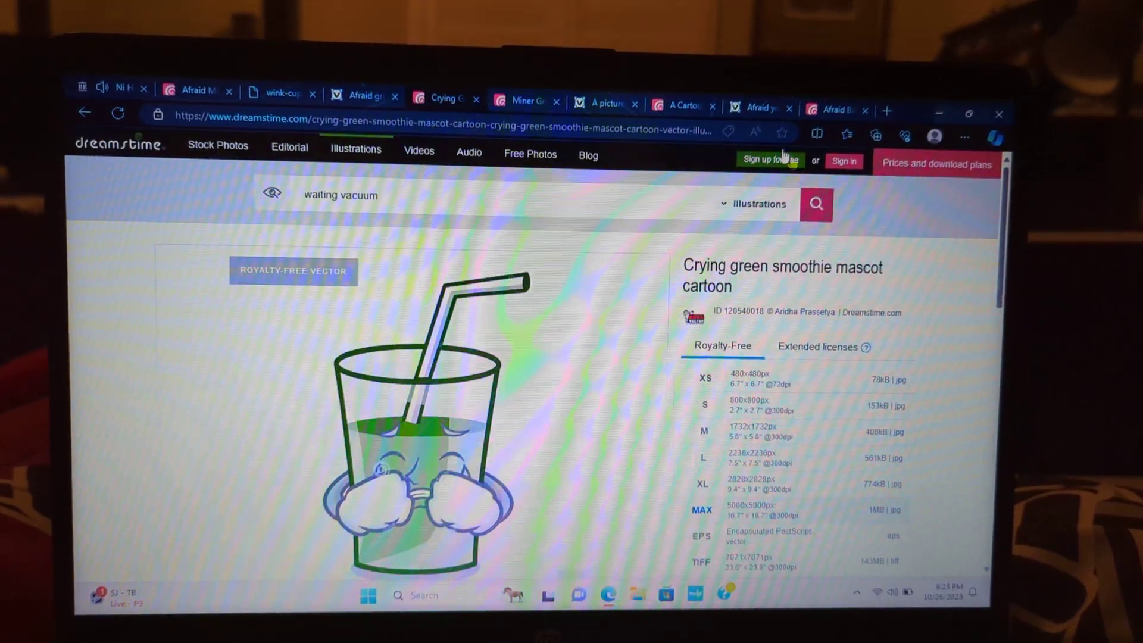
View the afraid yoyo and afraid basketball mascots, finishing on the afraid plum jam picture.
click(758, 107)
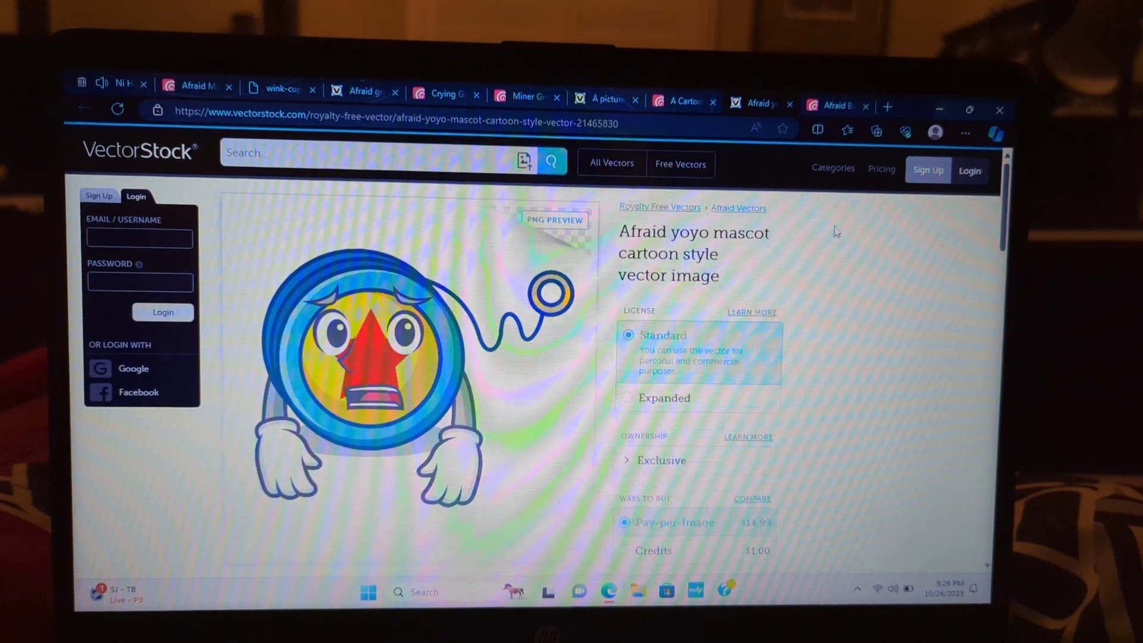
click(828, 95)
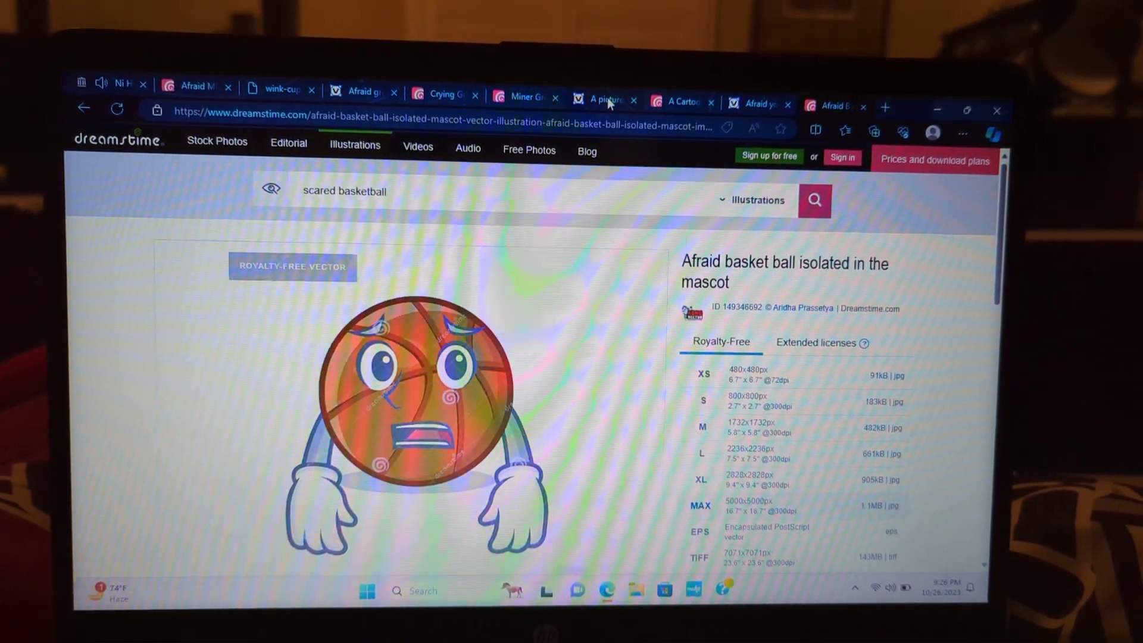
click(608, 98)
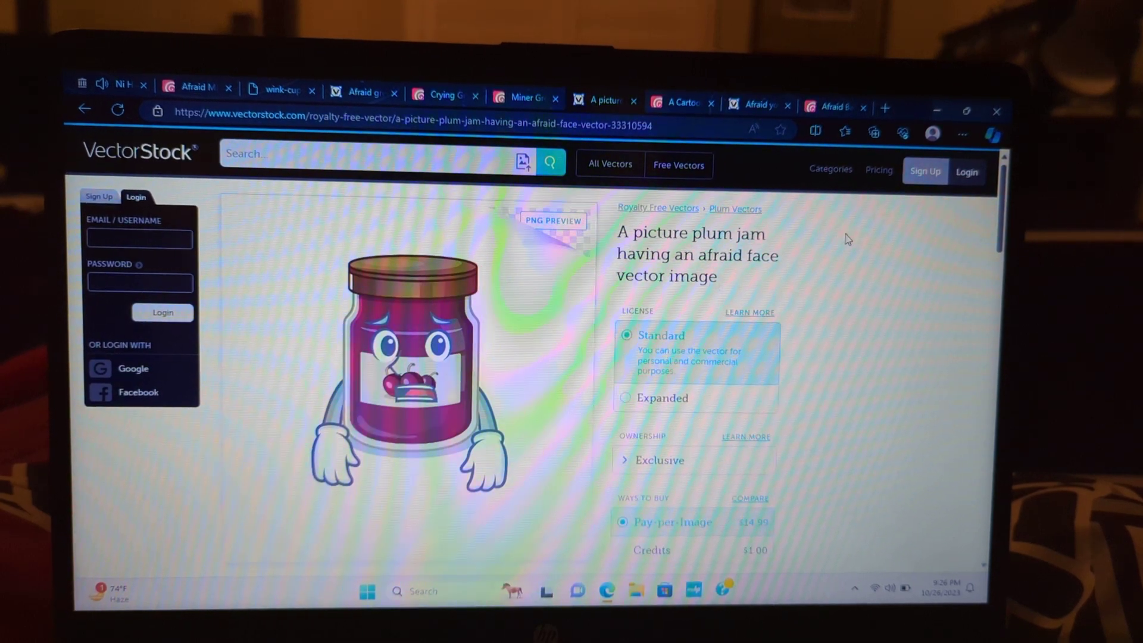
click(438, 94)
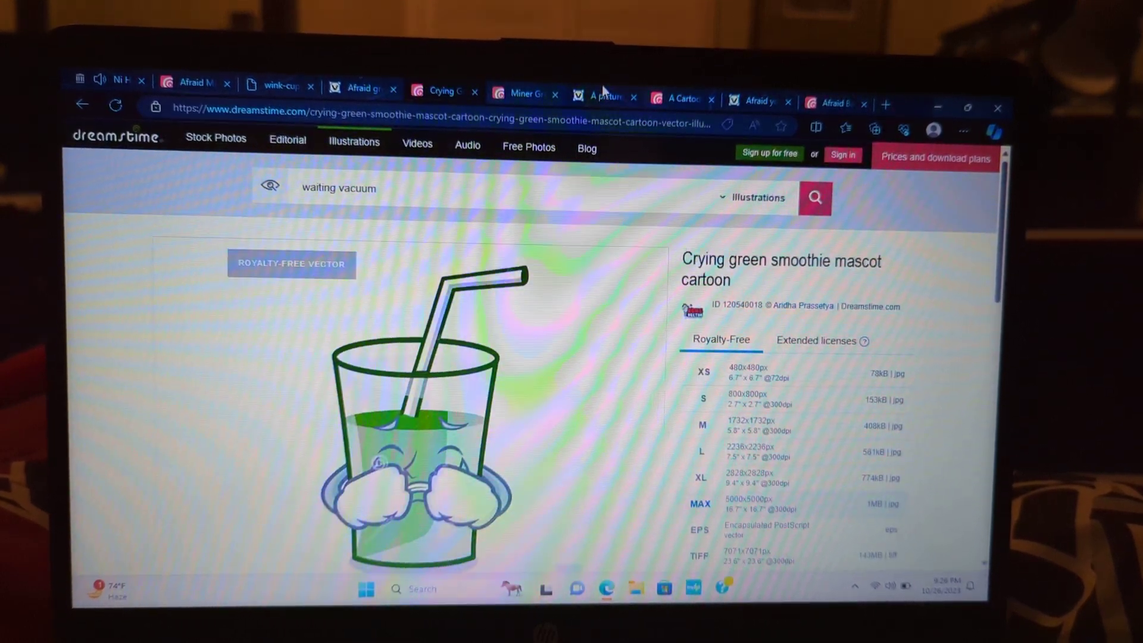
click(602, 96)
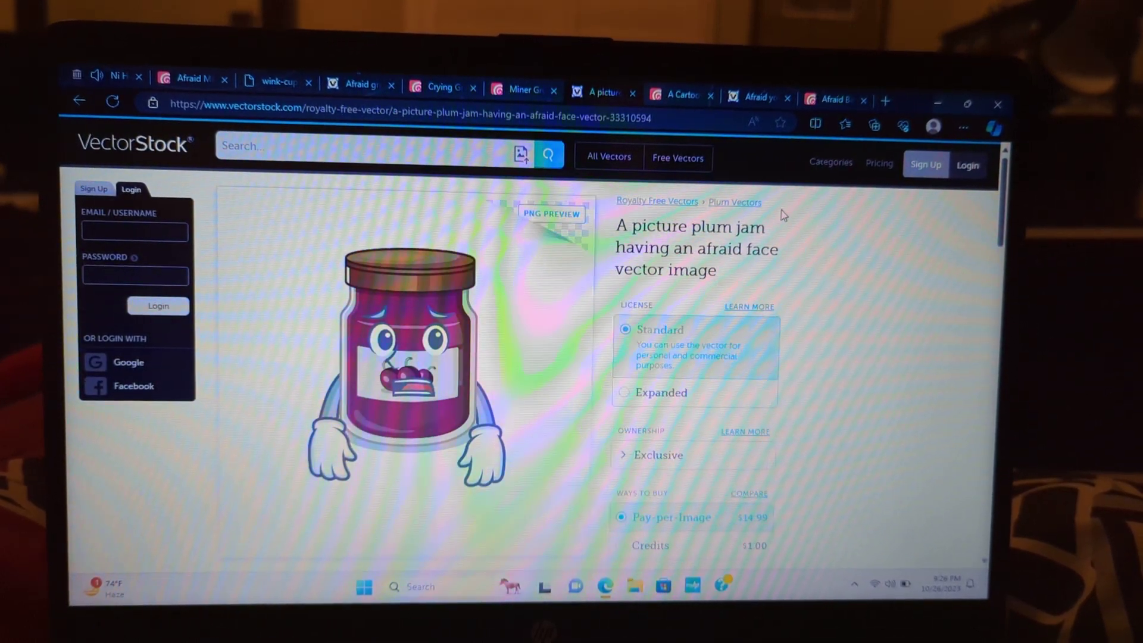